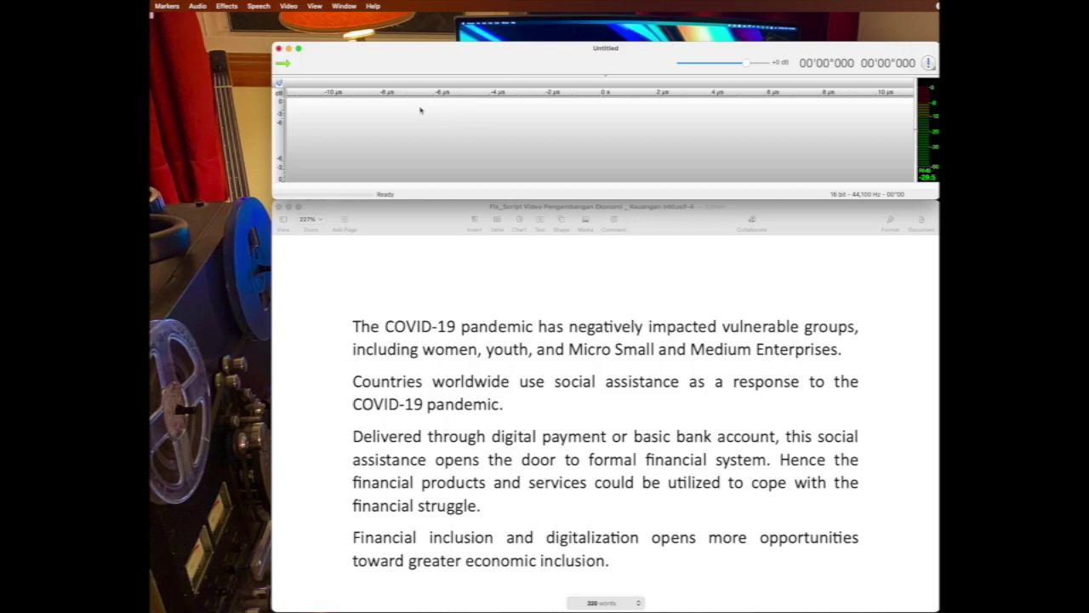
Check whether the Recognize Speech When Recording option is enabled
{"action": "left_click", "coordinate": [259, 6]}
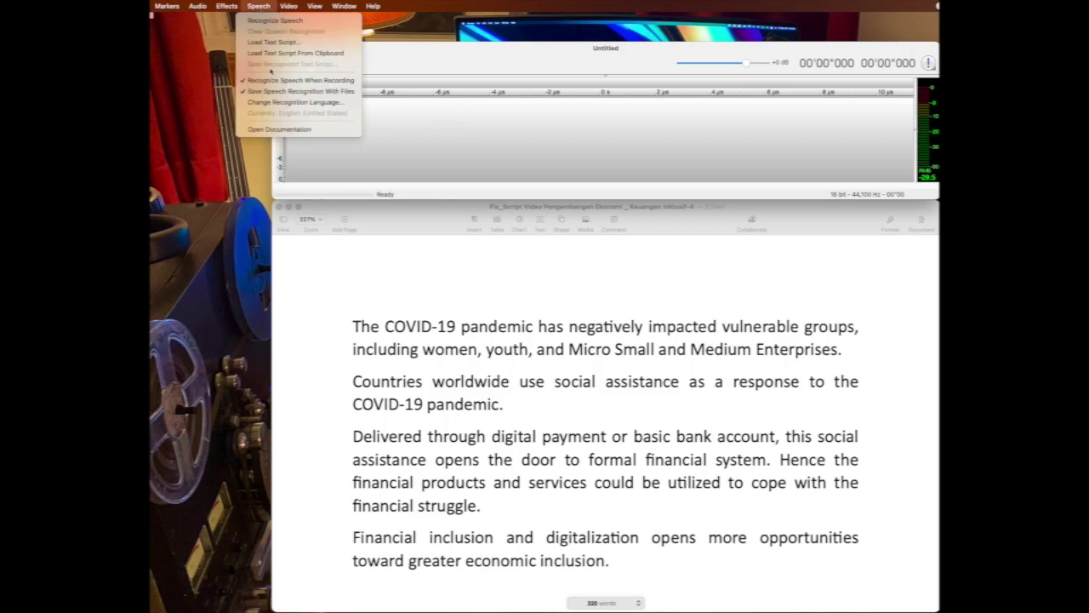
{"action": "mouse_move", "coordinate": [288, 5]}
{"action": "left_click", "coordinate": [468, 96]}
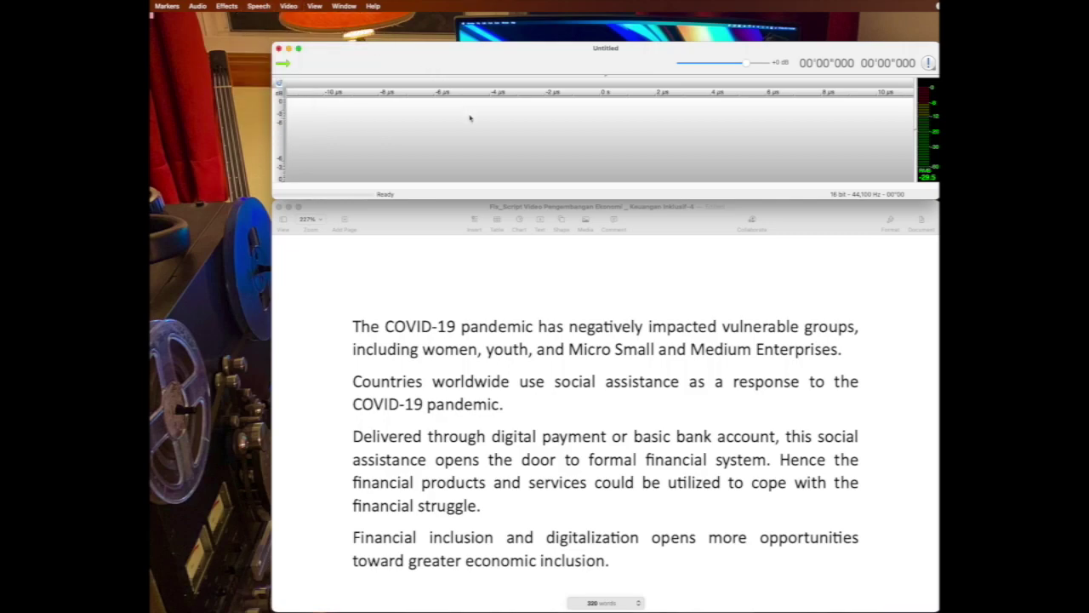
{"action": "left_click", "coordinate": [259, 6]}
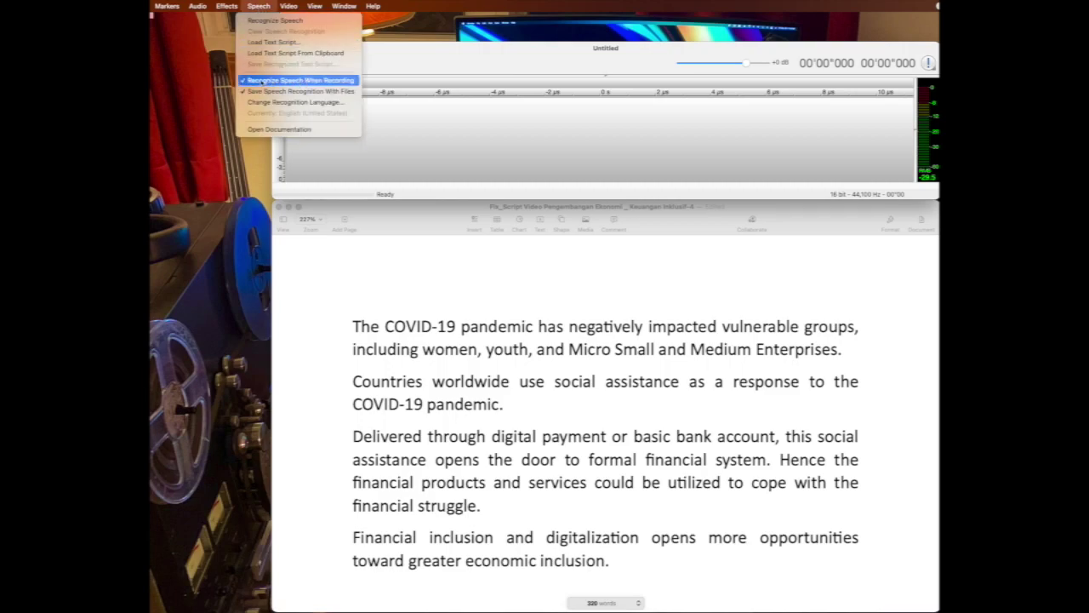
{"action": "left_click", "coordinate": [308, 80]}
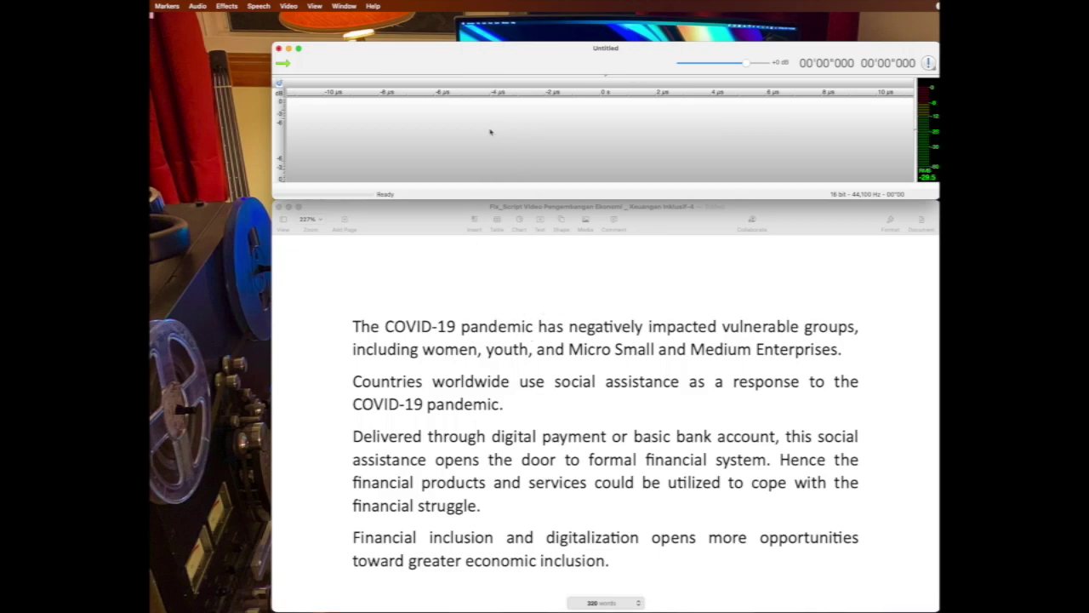
Record about 65 seconds of narration, reading the script from the COVID-19 opening through the pilot project paragraph
{"action": "key", "text": "super+r"}
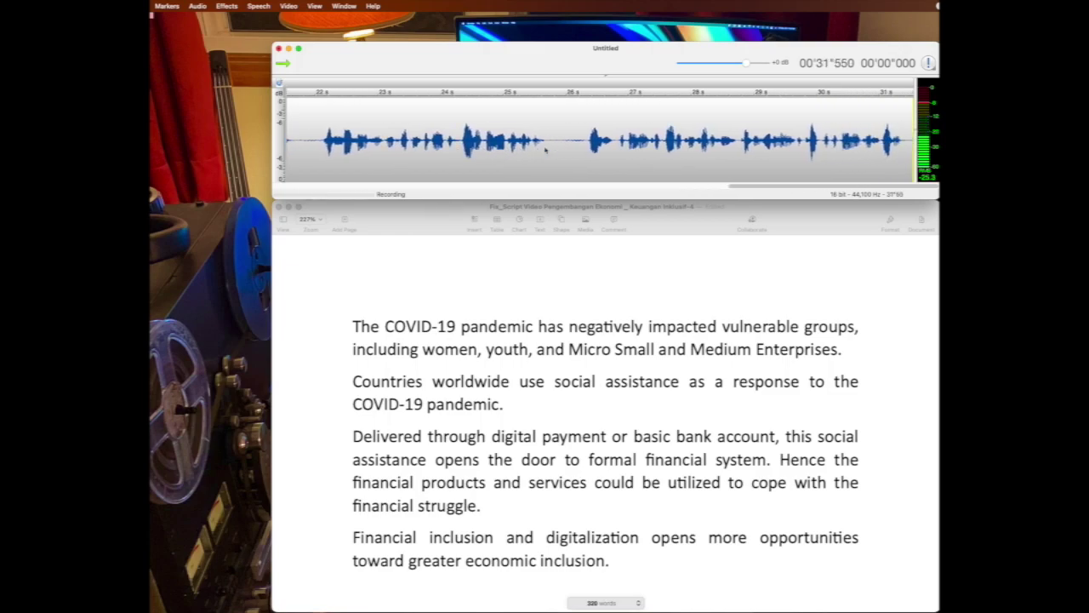
{"action": "scroll", "coordinate": [488, 363], "scroll_direction": "down", "scroll_amount": 5}
{"action": "scroll", "coordinate": [487, 364], "scroll_direction": "down", "scroll_amount": 2}
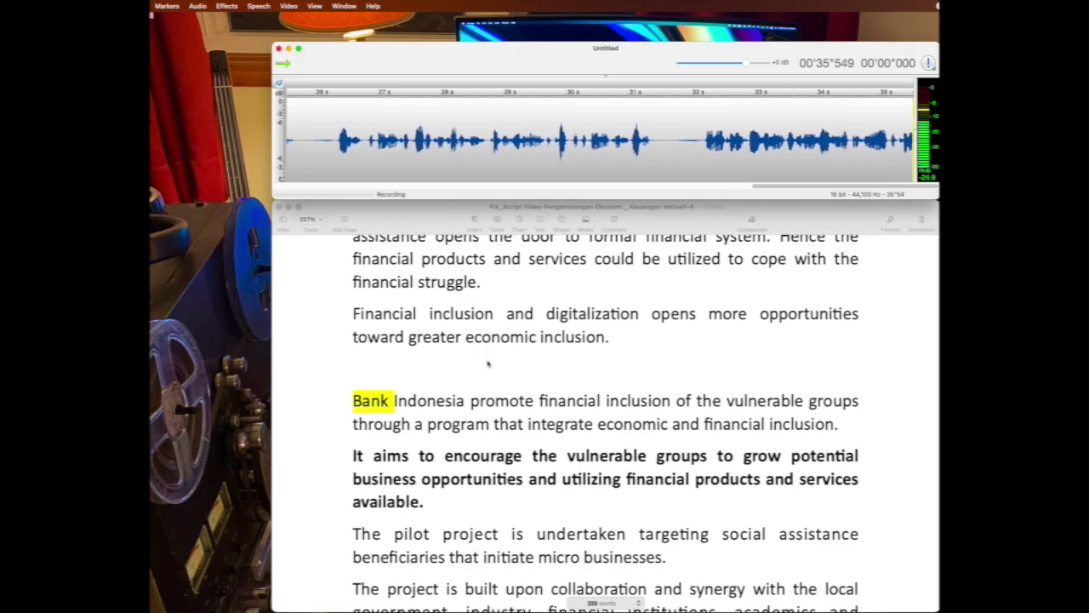
{"action": "scroll", "coordinate": [488, 364], "scroll_direction": "down", "scroll_amount": 3}
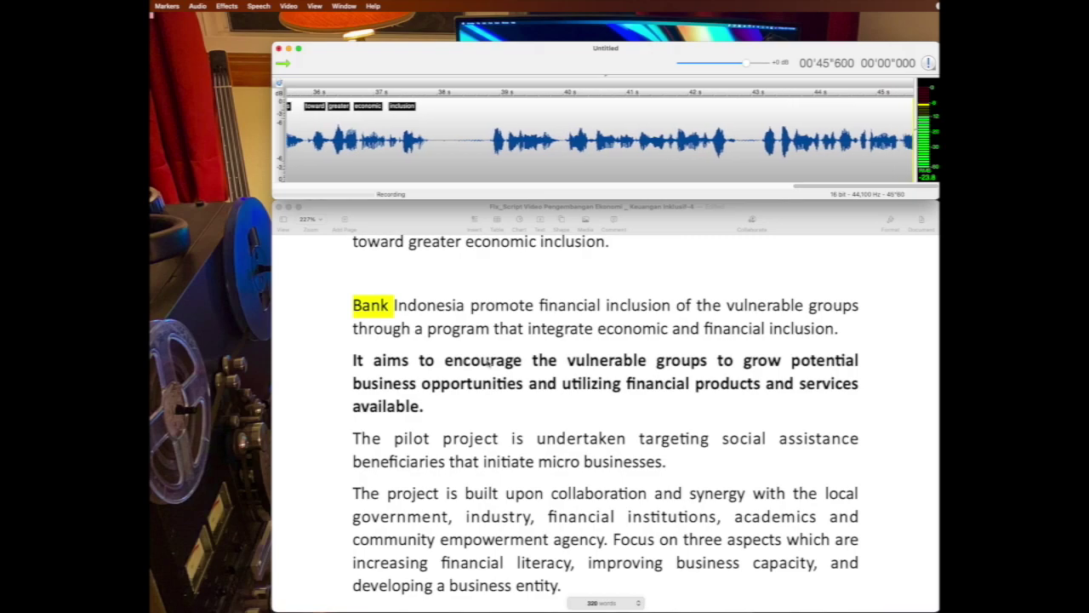
{"action": "scroll", "coordinate": [487, 364], "scroll_direction": "down", "scroll_amount": 1}
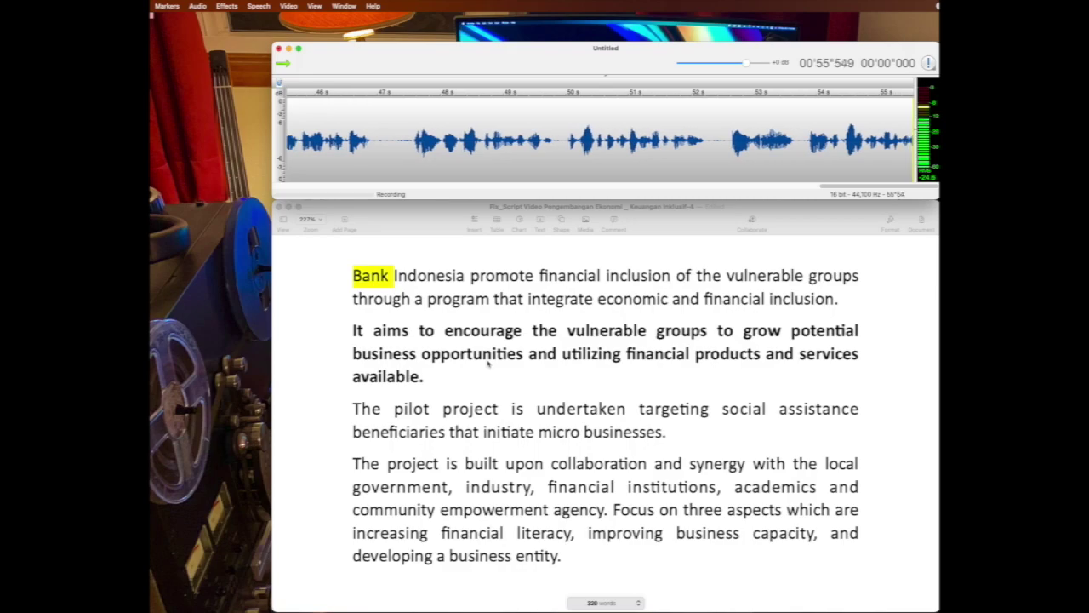
{"action": "scroll", "coordinate": [487, 364], "scroll_direction": "down", "scroll_amount": 2}
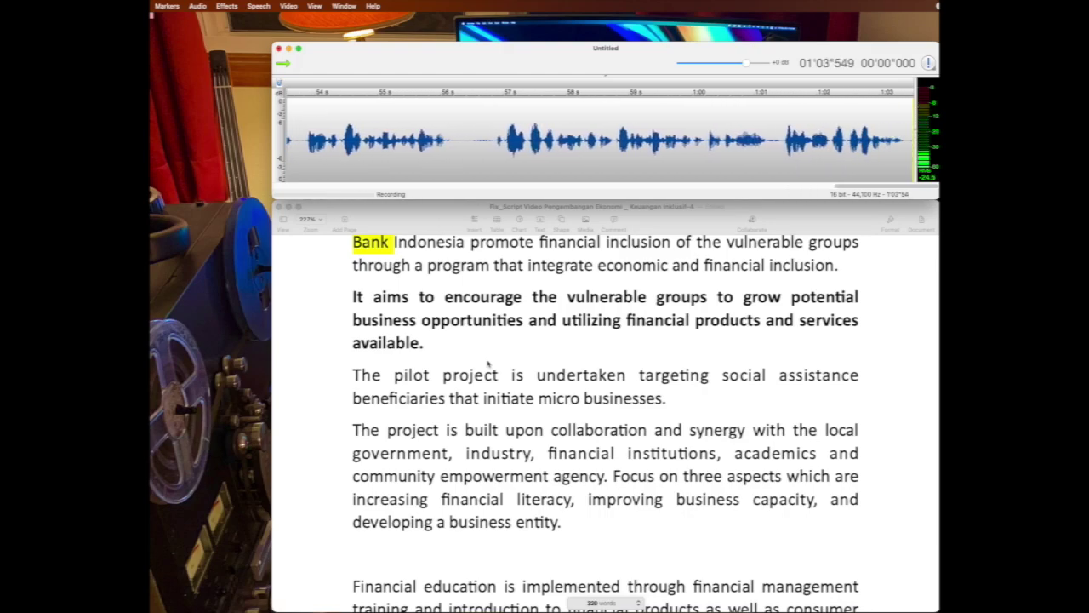
{"action": "key", "text": "space"}
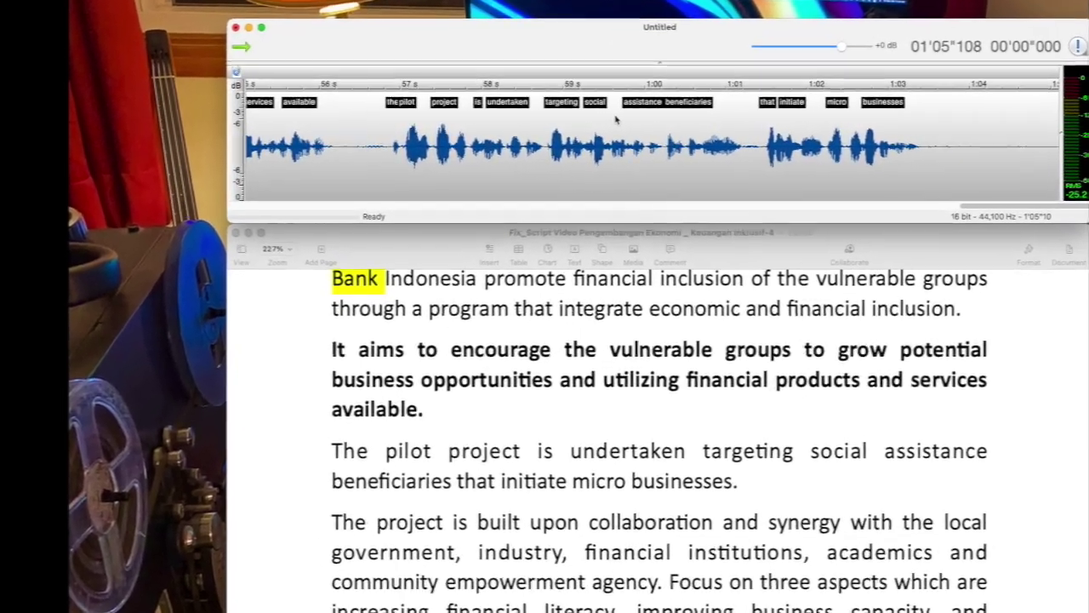
Examine the recognized words above the waveform from the start of the recording to the COVID-19 response sentence, including the repeated take
{"action": "scroll", "coordinate": [628, 119], "scroll_direction": "left", "scroll_amount": 15}
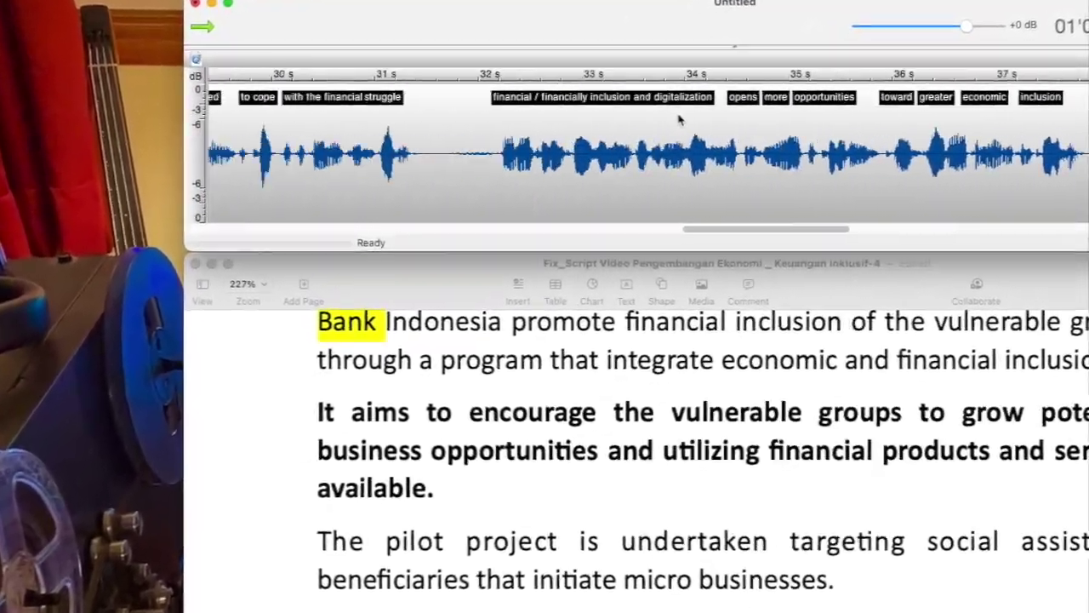
{"action": "scroll", "coordinate": [700, 119], "scroll_direction": "left", "scroll_amount": 5}
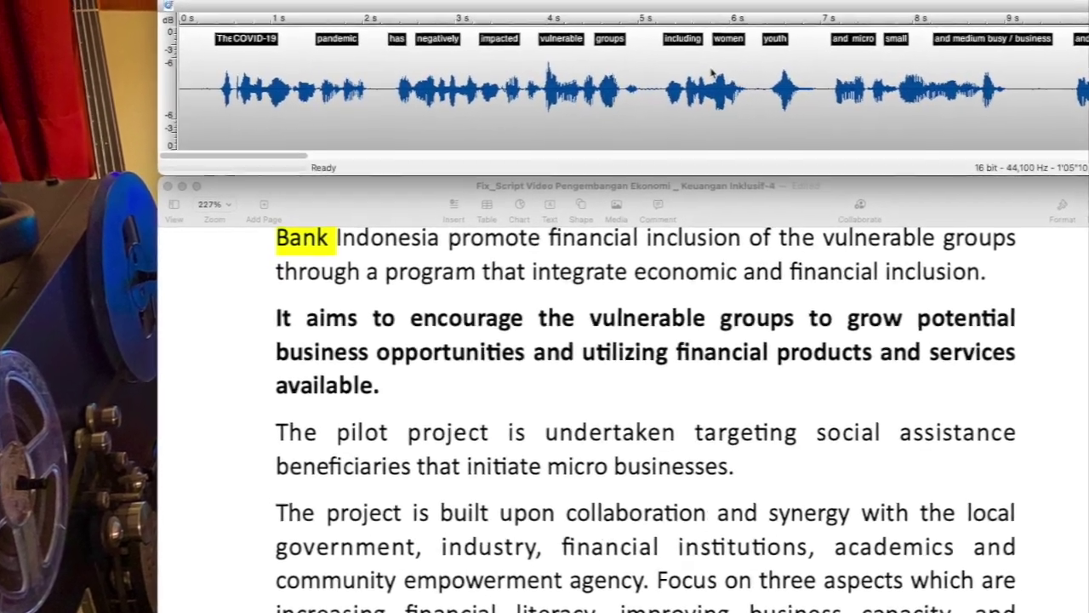
{"action": "scroll", "coordinate": [702, 69], "scroll_direction": "right", "scroll_amount": 5}
{"action": "scroll", "coordinate": [765, 94], "scroll_direction": "right", "scroll_amount": 10}
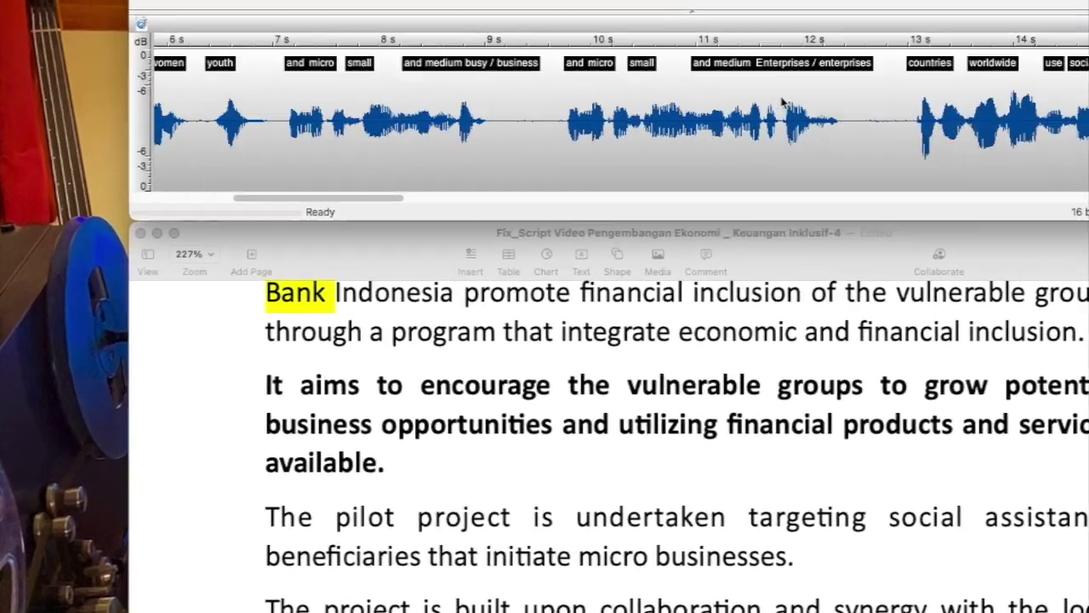
{"action": "scroll", "coordinate": [596, 166], "scroll_direction": "right", "scroll_amount": 10}
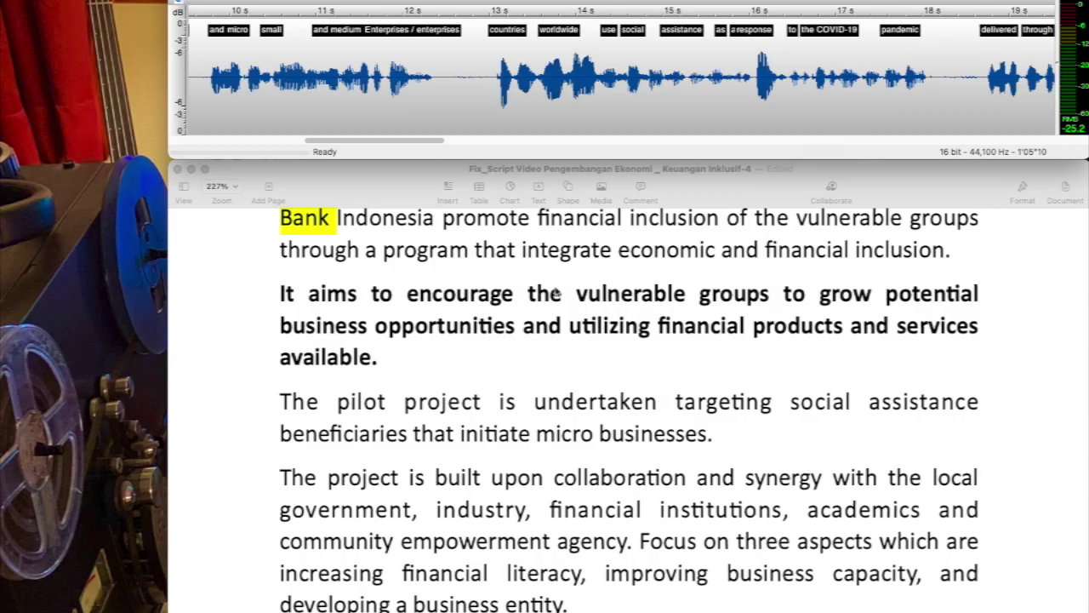
Copy the full text of the script document and load it into the recording as a text script from the clipboard
{"action": "left_click", "coordinate": [544, 256]}
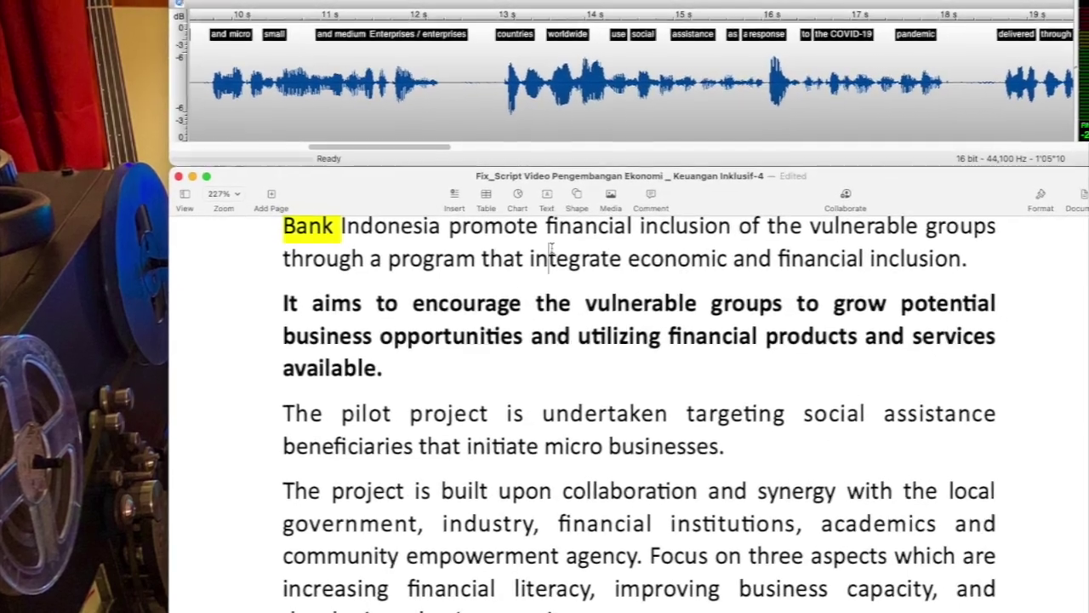
{"action": "key", "text": "super+a"}
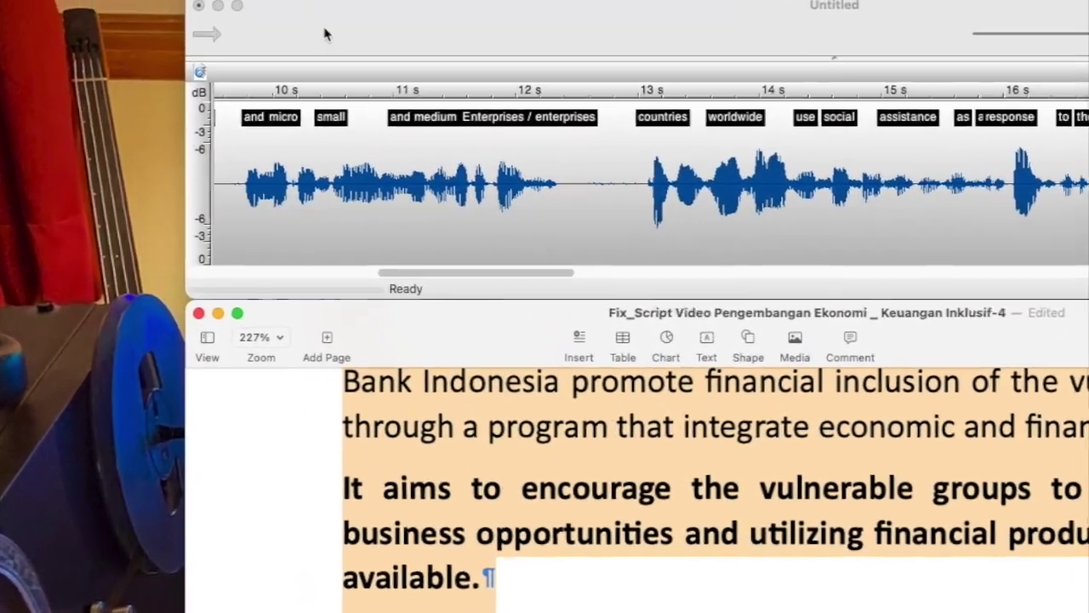
{"action": "left_click", "coordinate": [305, 9]}
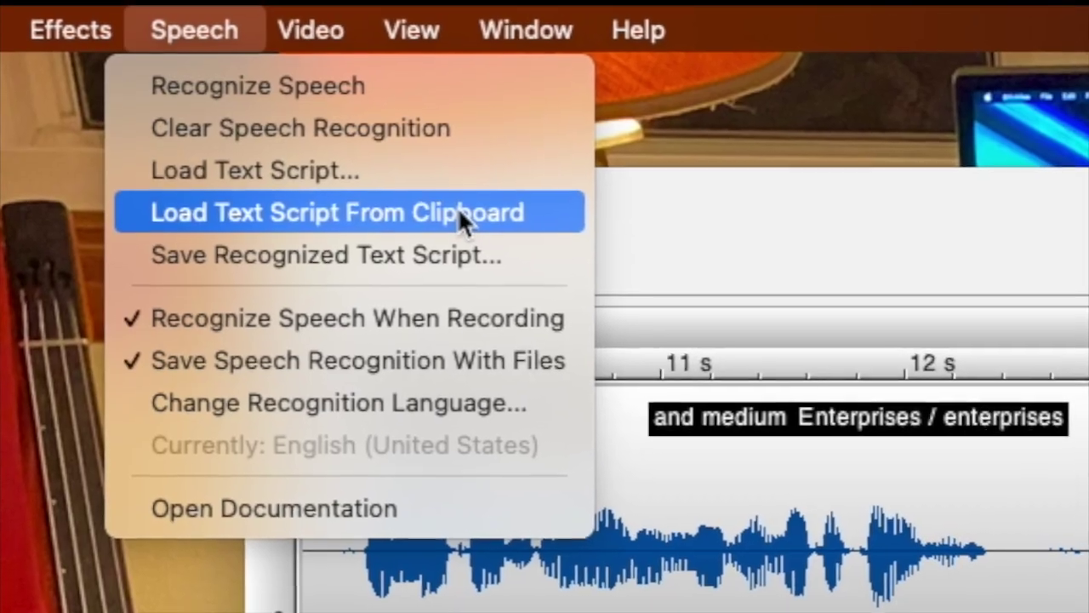
{"action": "left_click", "coordinate": [430, 180]}
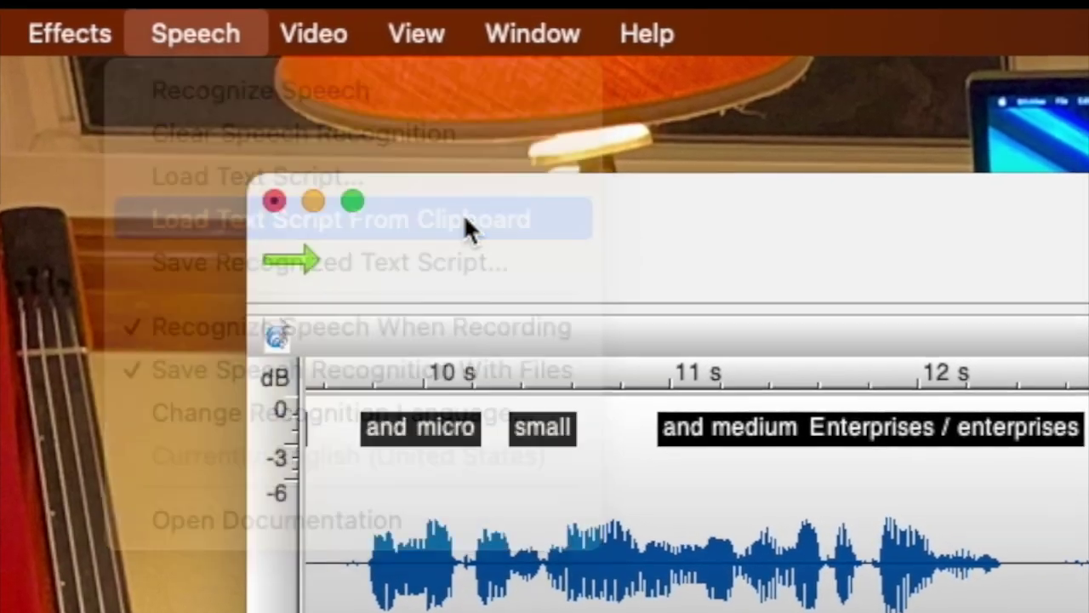
Close the original script document and place the Text Script window beneath the waveform window, widened to match it
{"action": "left_click", "coordinate": [642, 275]}
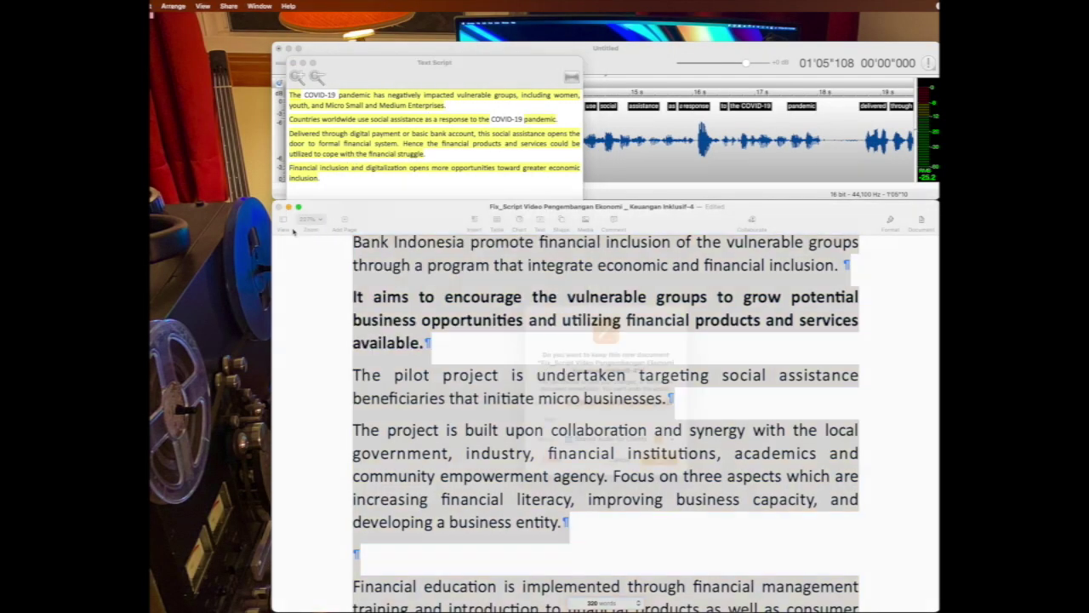
{"action": "key", "text": "super+w"}
{"action": "left_click", "coordinate": [552, 476]}
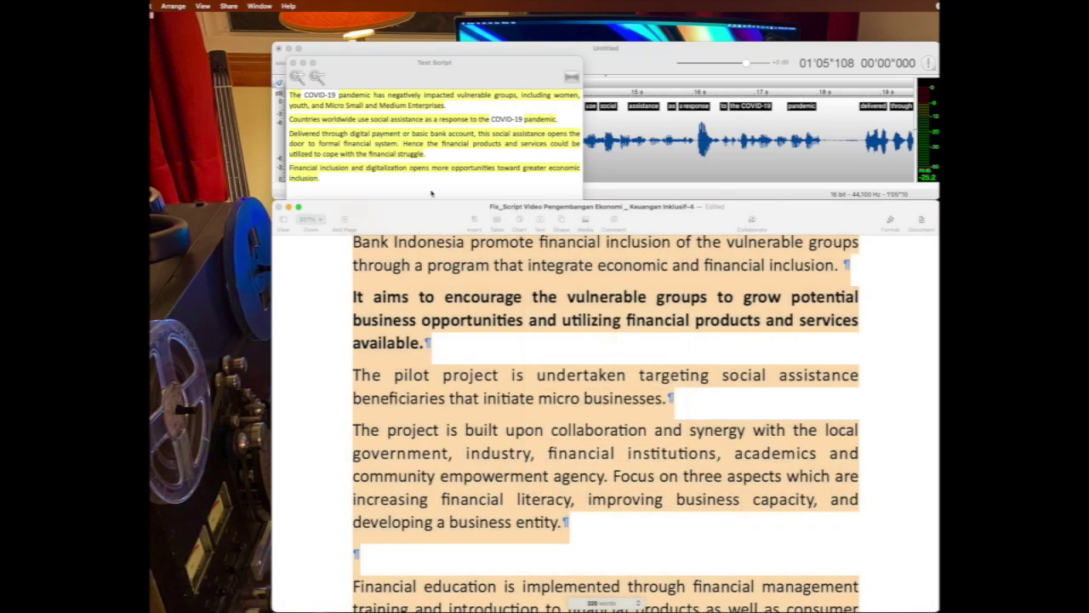
{"action": "left_click_drag", "start_coordinate": [397, 80], "coordinate": [383, 222]}
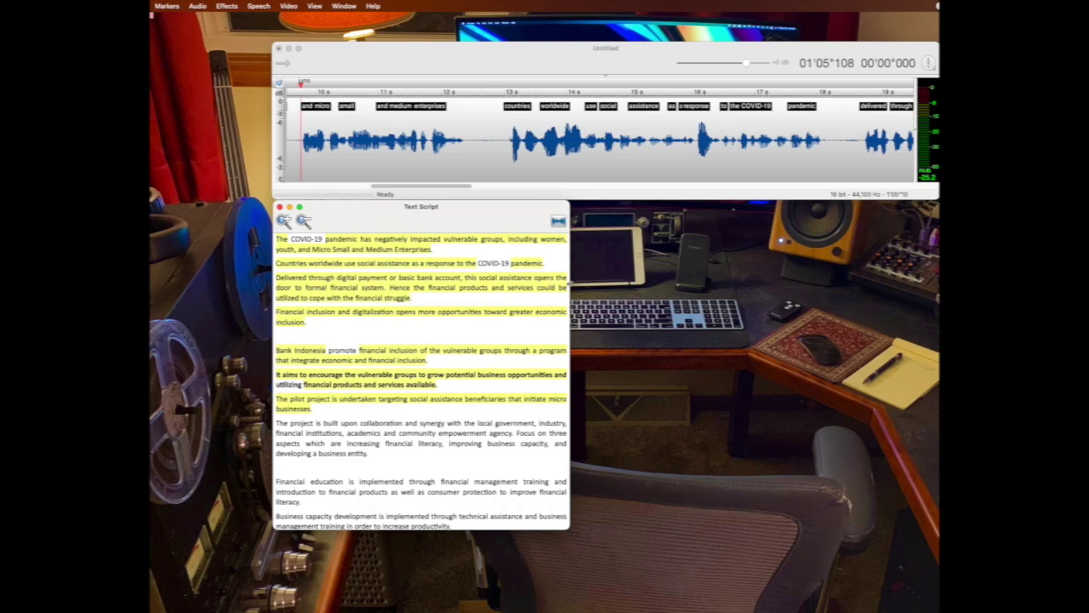
{"action": "left_click_drag", "start_coordinate": [570, 289], "coordinate": [936, 313]}
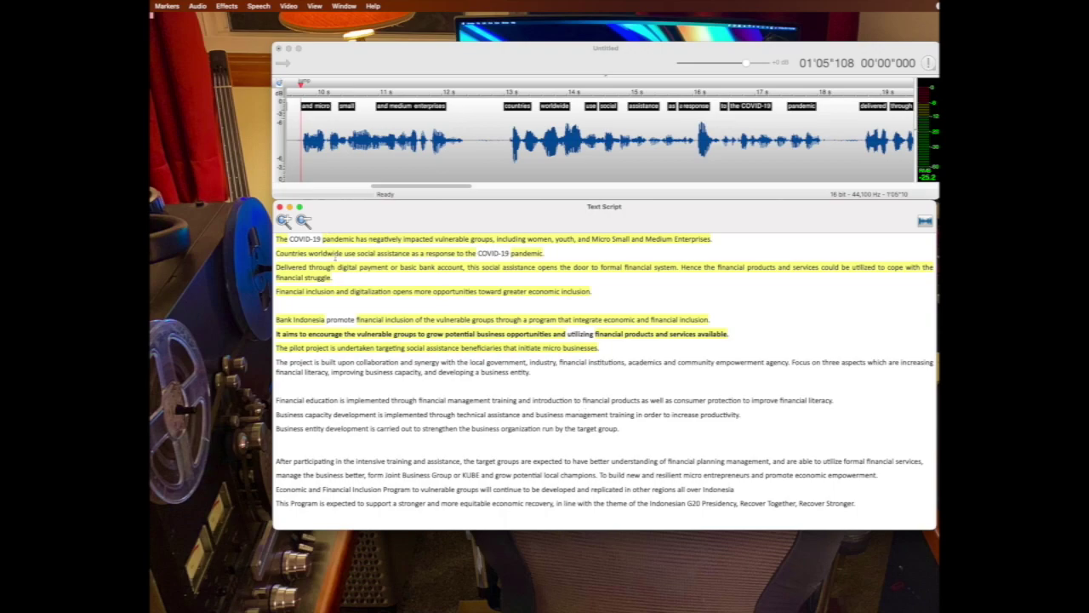
Enlarge the script text for easy reading, and narrow and center the Text Script window below the waveform
{"action": "left_click", "coordinate": [284, 220]}
{"action": "left_click", "coordinate": [284, 220]}
{"action": "left_click", "coordinate": [284, 220]}
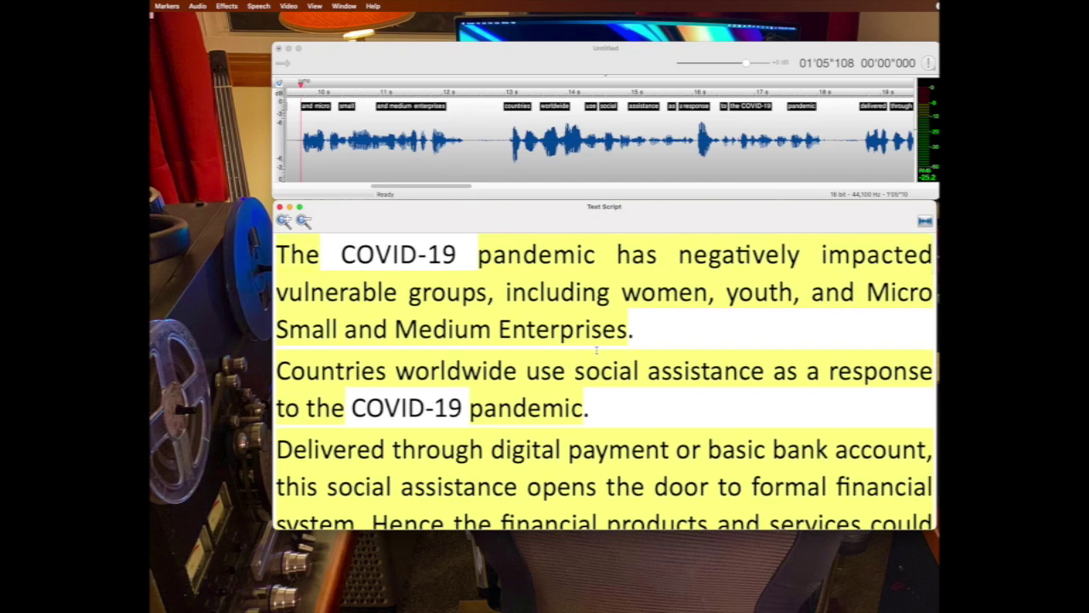
{"action": "left_click", "coordinate": [304, 220]}
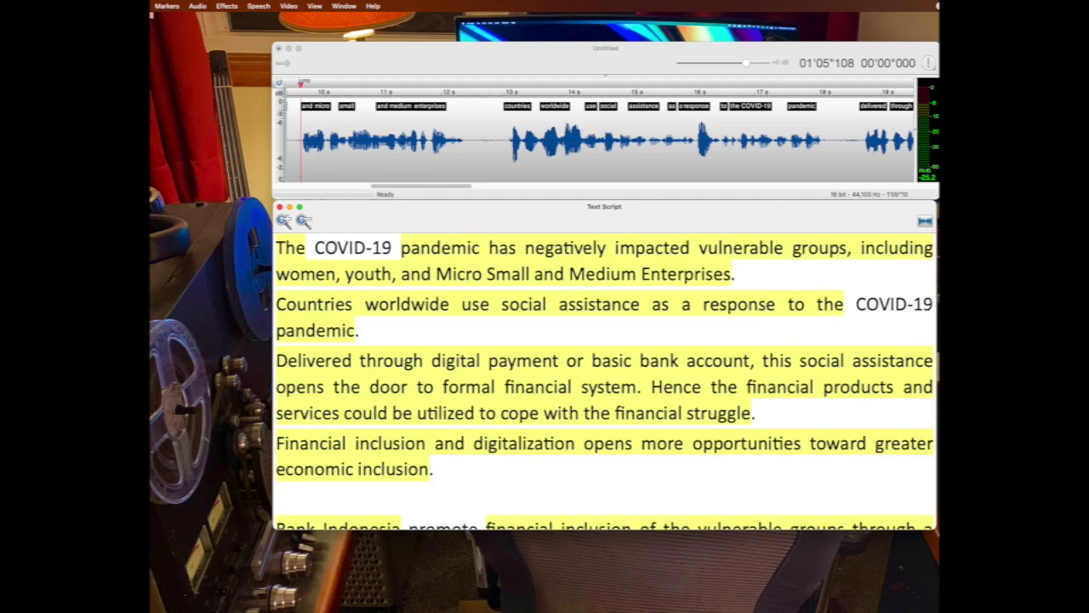
{"action": "left_click_drag", "start_coordinate": [937, 323], "coordinate": [818, 328]}
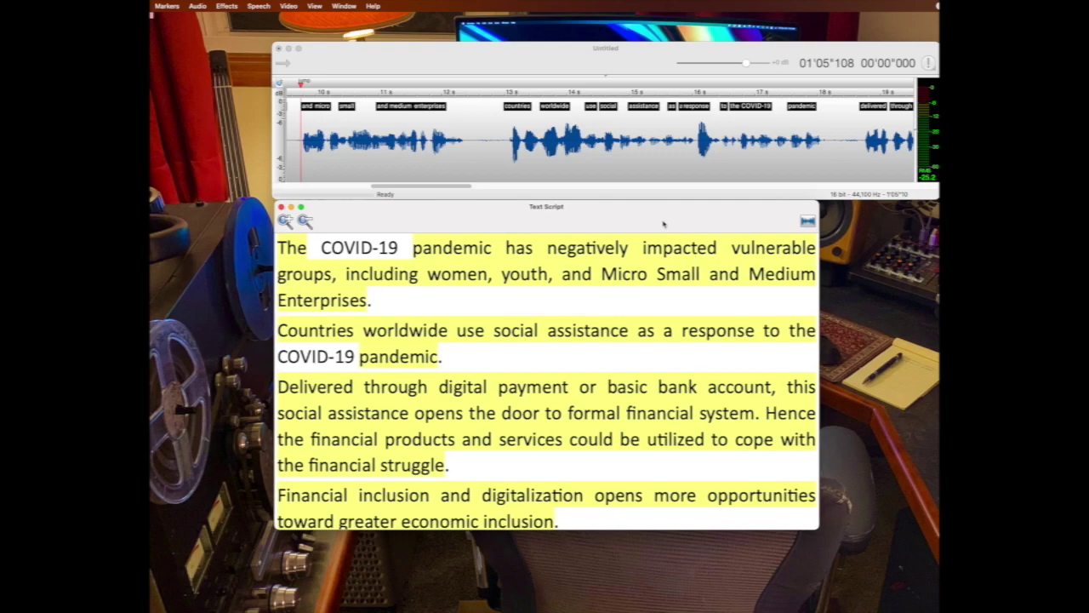
{"action": "left_click_drag", "start_coordinate": [661, 222], "coordinate": [713, 222]}
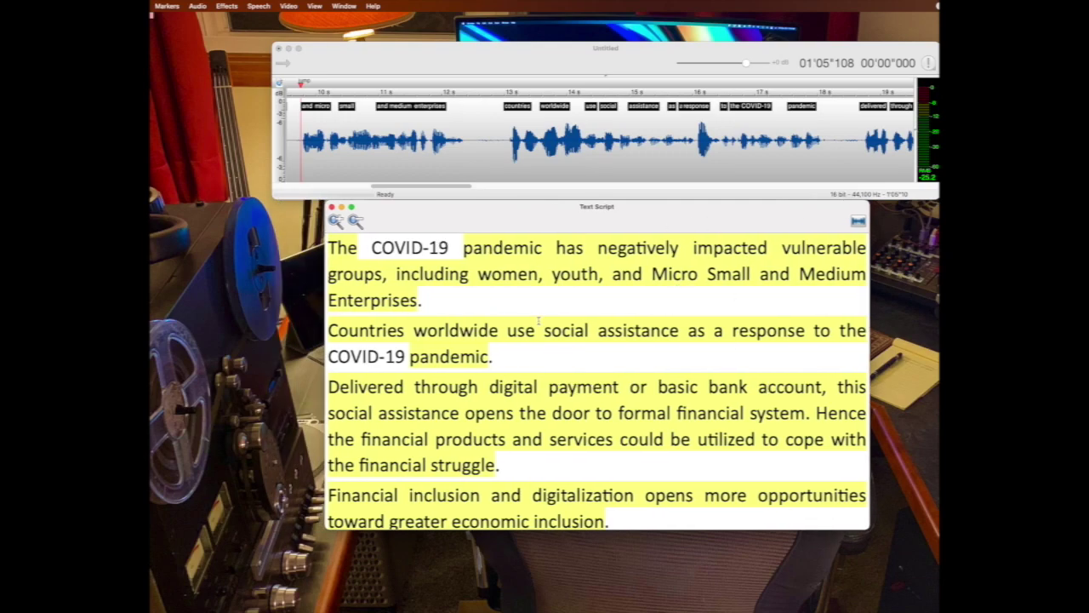
Play the retake from the jump marker and delete the misread take "and micro small and medium busy / business" before it
{"action": "left_click", "coordinate": [310, 143]}
{"action": "key", "text": "space"}
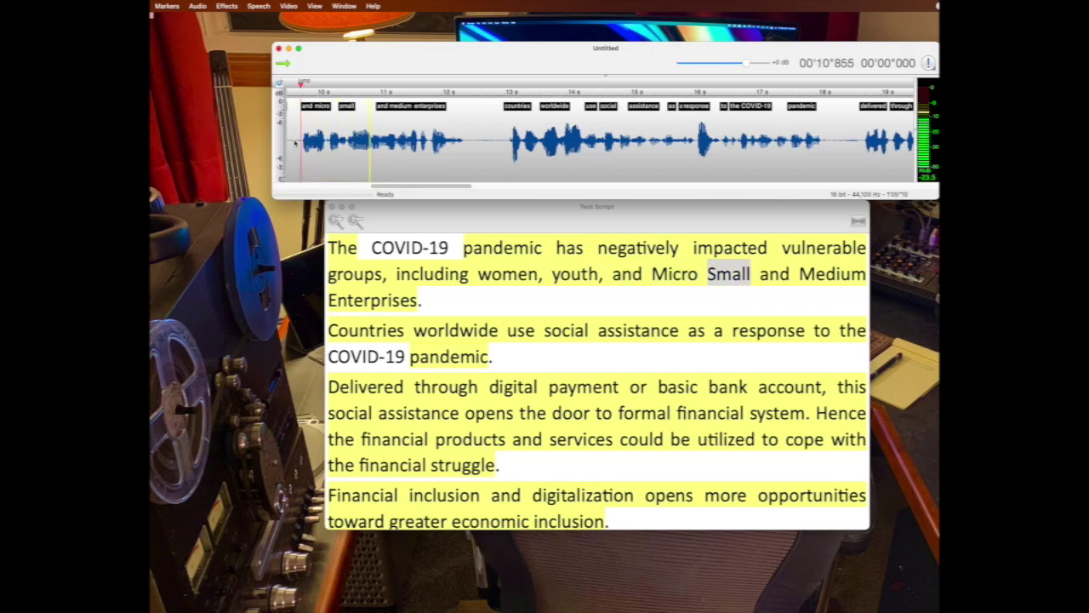
{"action": "key", "text": "Home"}
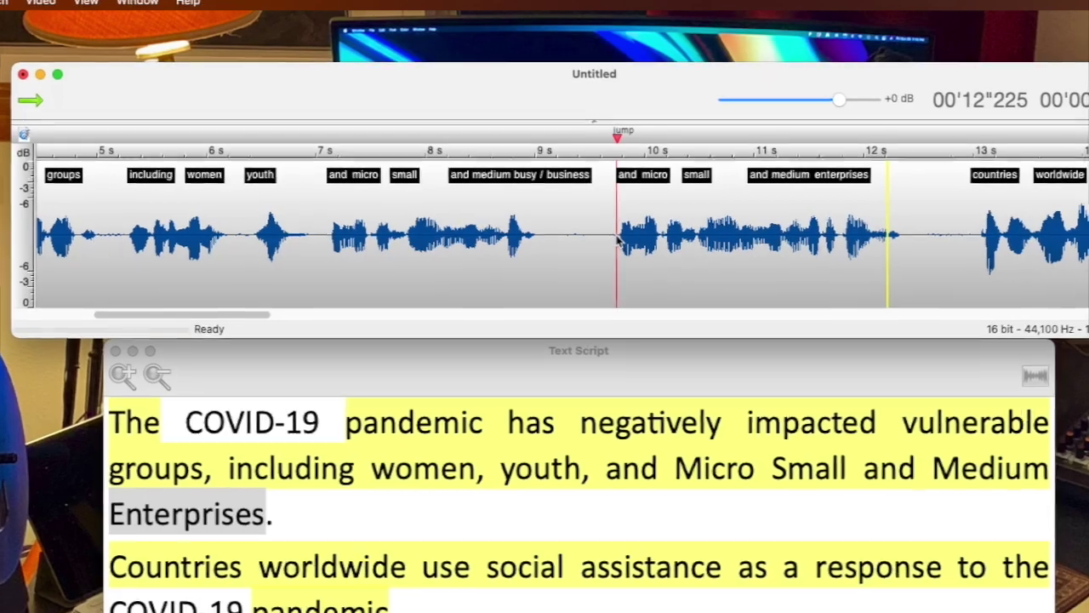
{"action": "left_click_drag", "start_coordinate": [619, 241], "coordinate": [339, 241]}
{"action": "key", "text": "Delete"}
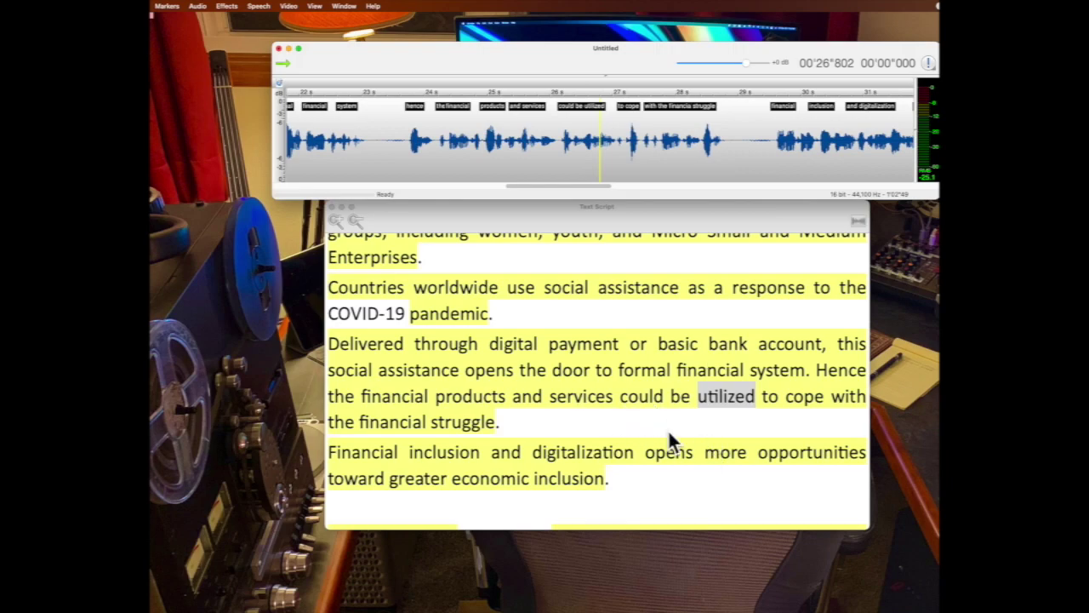
Play the recording from the word "utilized" at about 26.7 s to follow the spoken words in the text script
{"action": "left_click", "coordinate": [599, 141]}
{"action": "scroll", "coordinate": [619, 304], "scroll_direction": "down", "scroll_amount": 1}
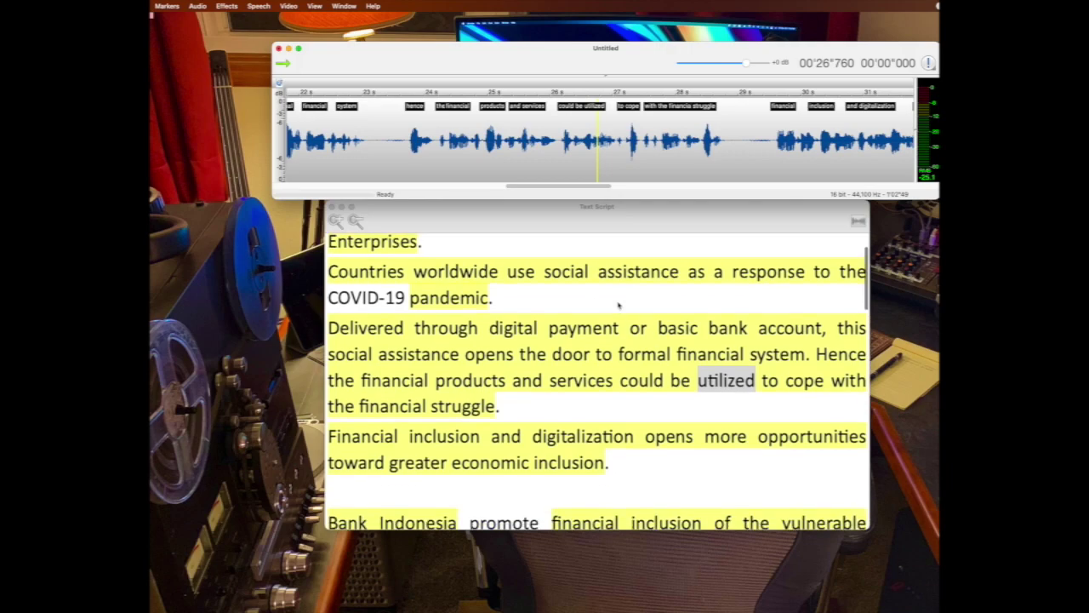
{"action": "key", "text": "space"}
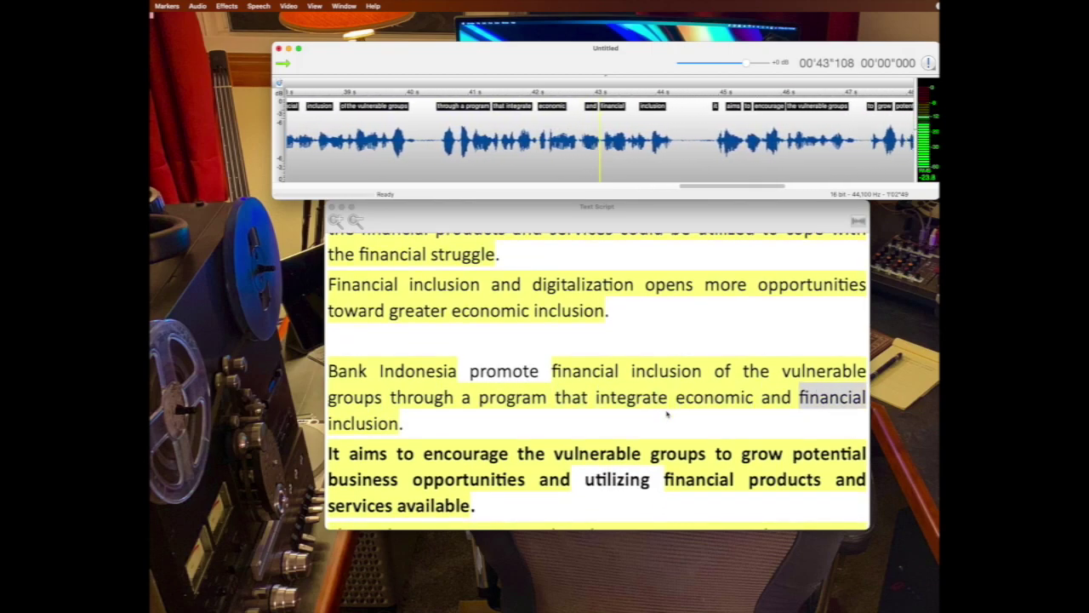
{"action": "key", "text": "space"}
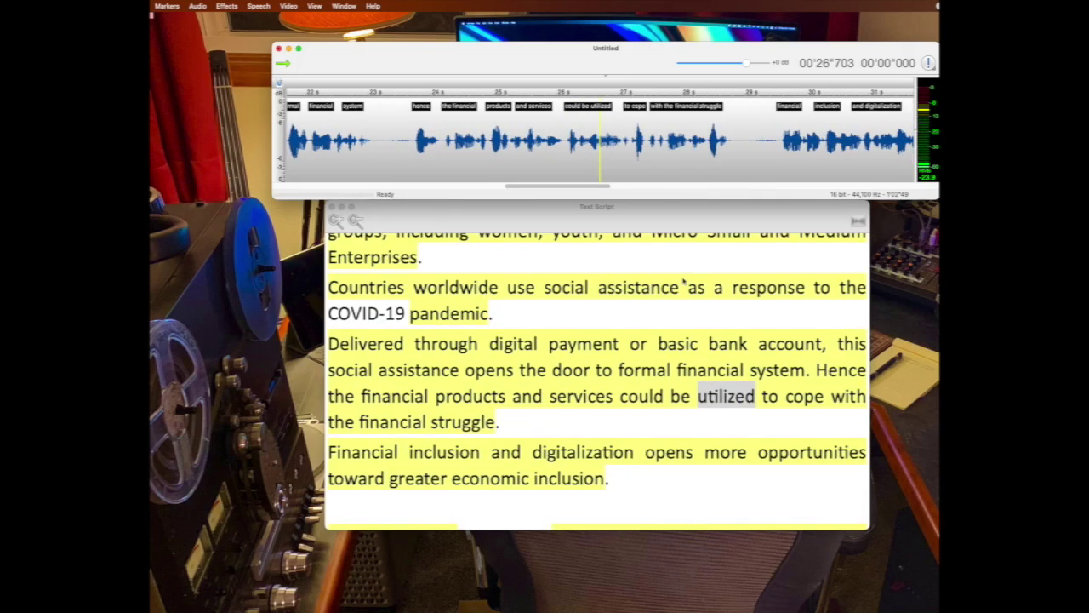